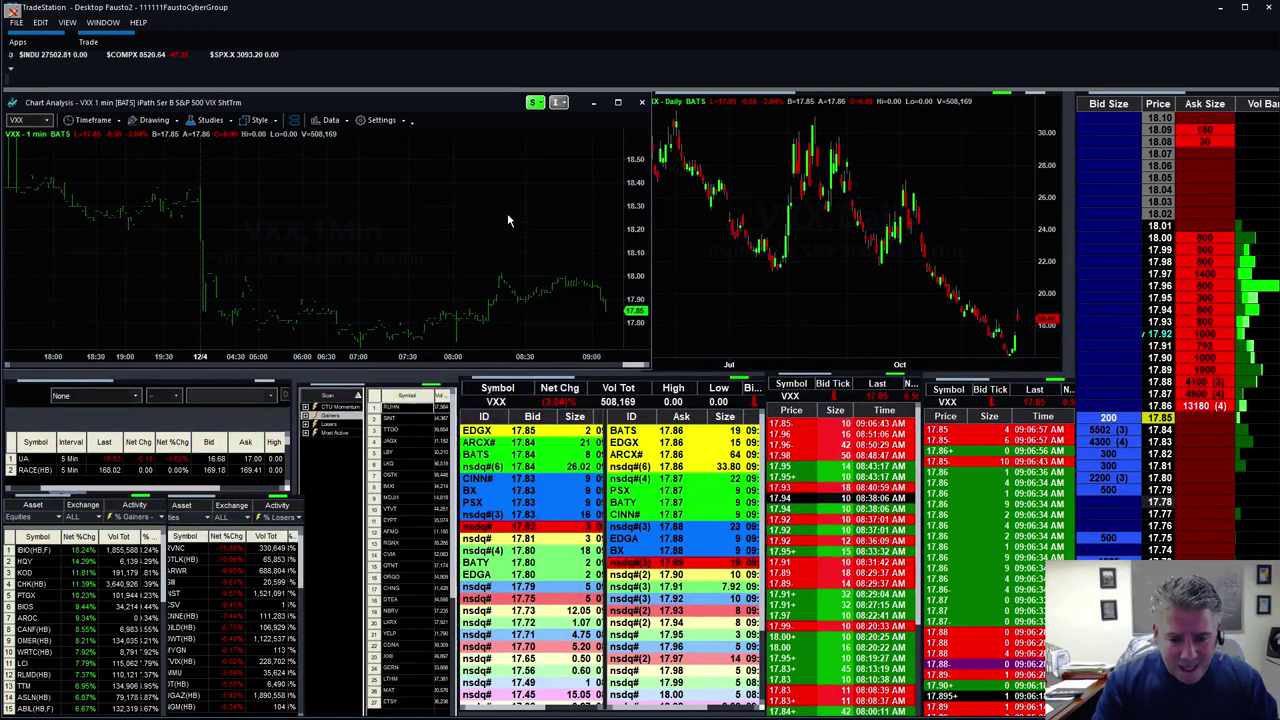
- Load VRAY into the linked windows and switch the intraday chart to 5-minute bars
type("vr")
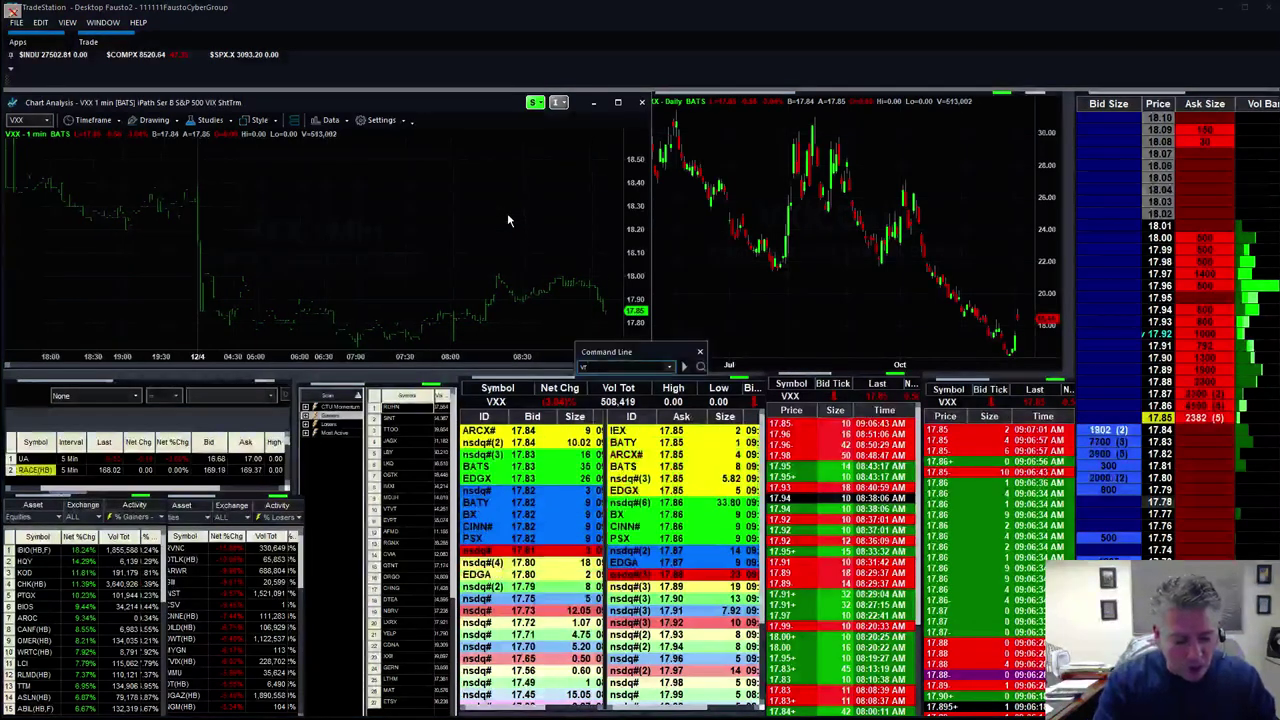
type("ay")
key("Return")
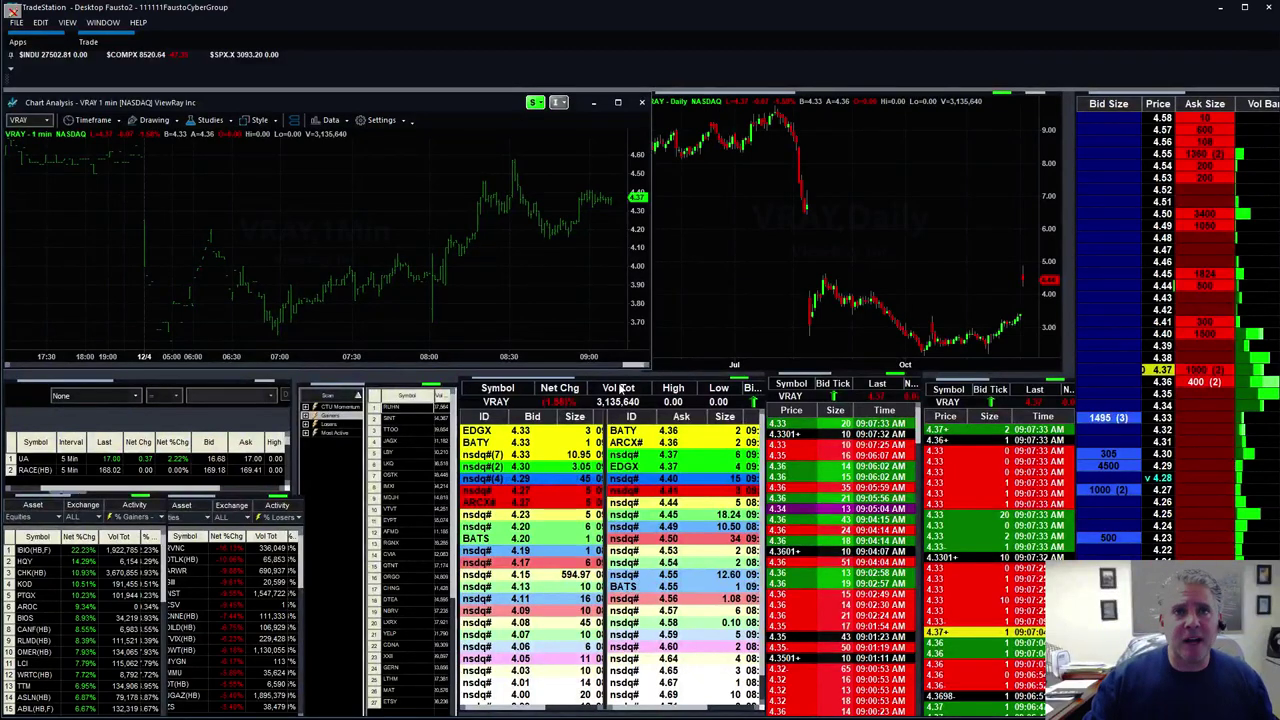
left_click(92, 120)
left_click(90, 271)
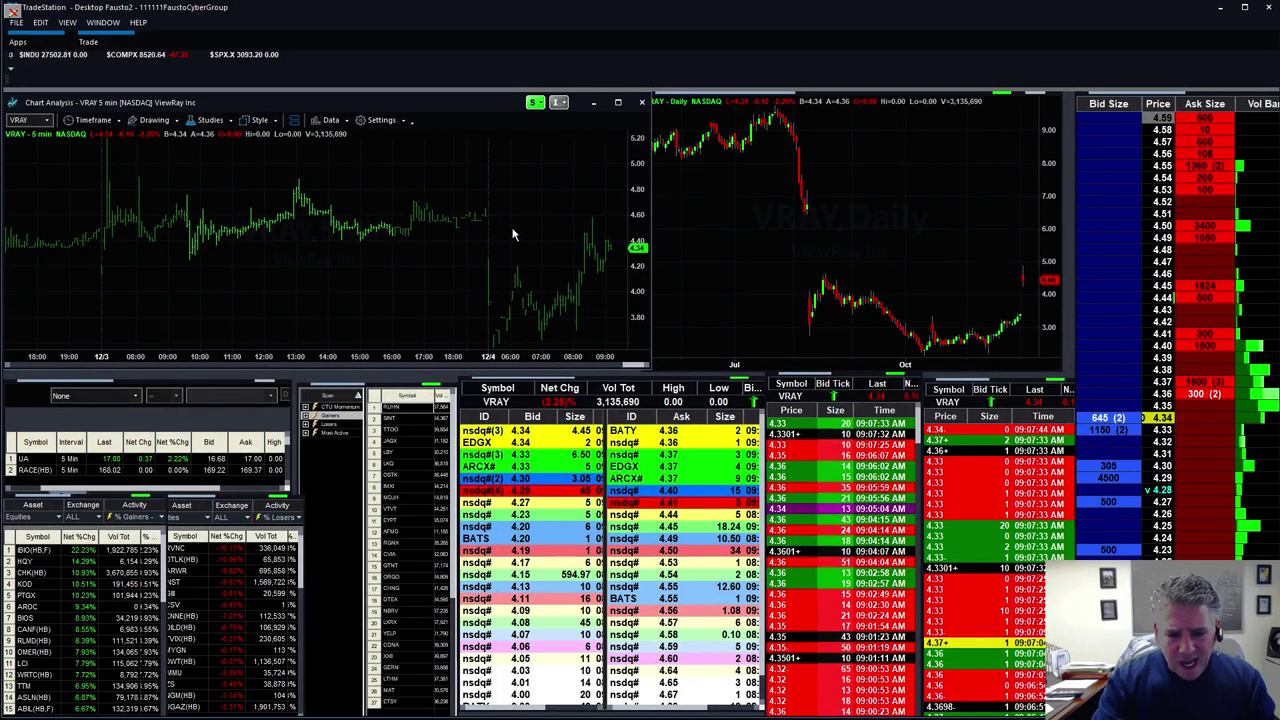
- Enter ARDX in the Command Line to load it across the linked windows
type("a")
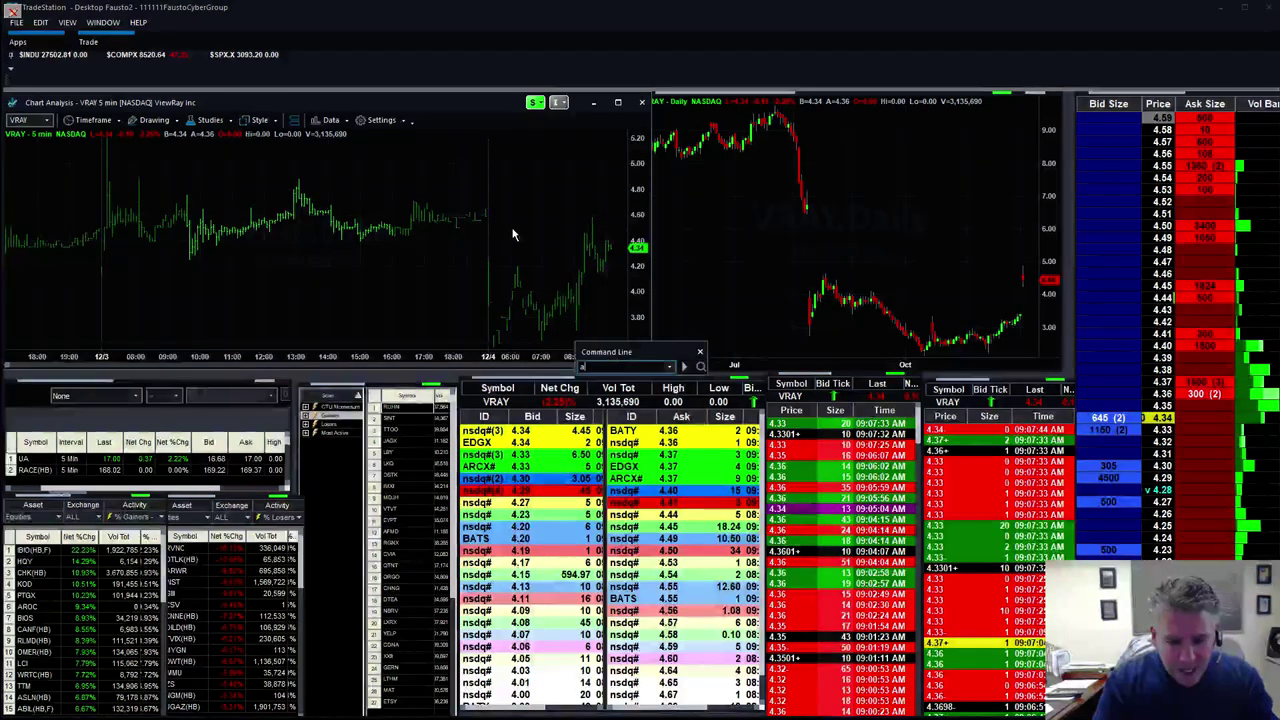
type("rcx")
key("Return")
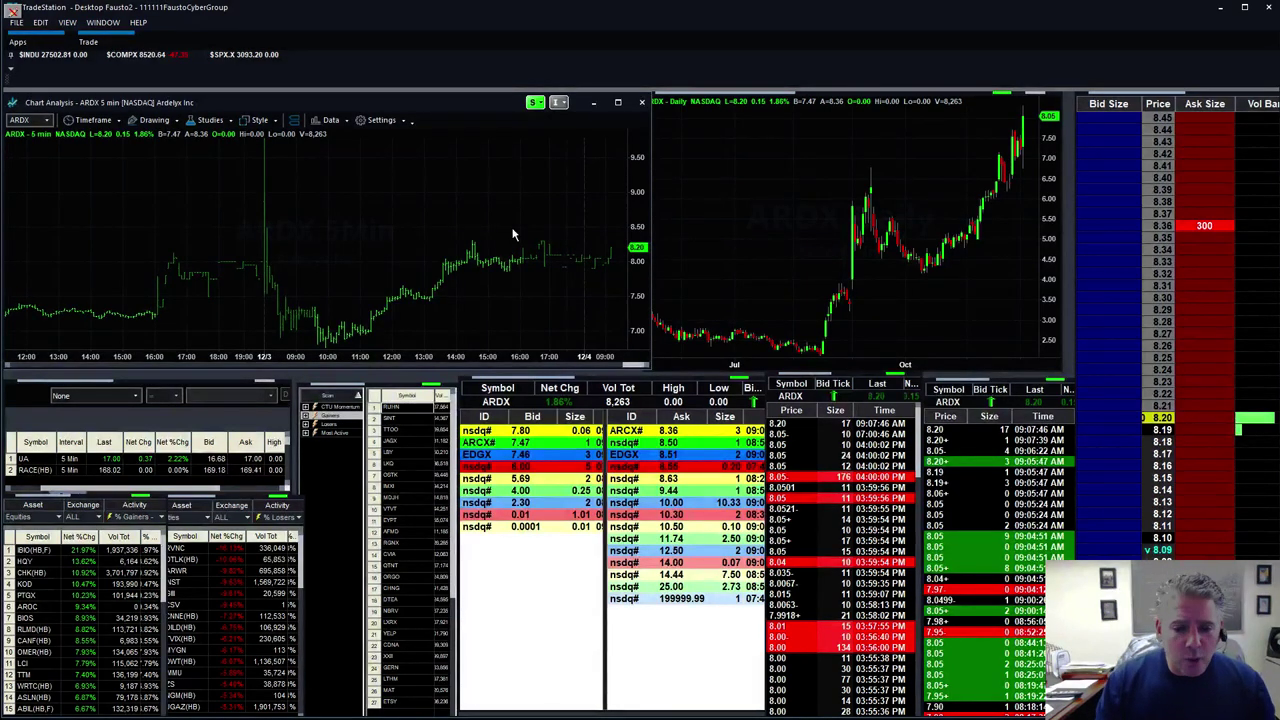
- Enter CDE to show Coeur Mining in all linked windows
type("CDE")
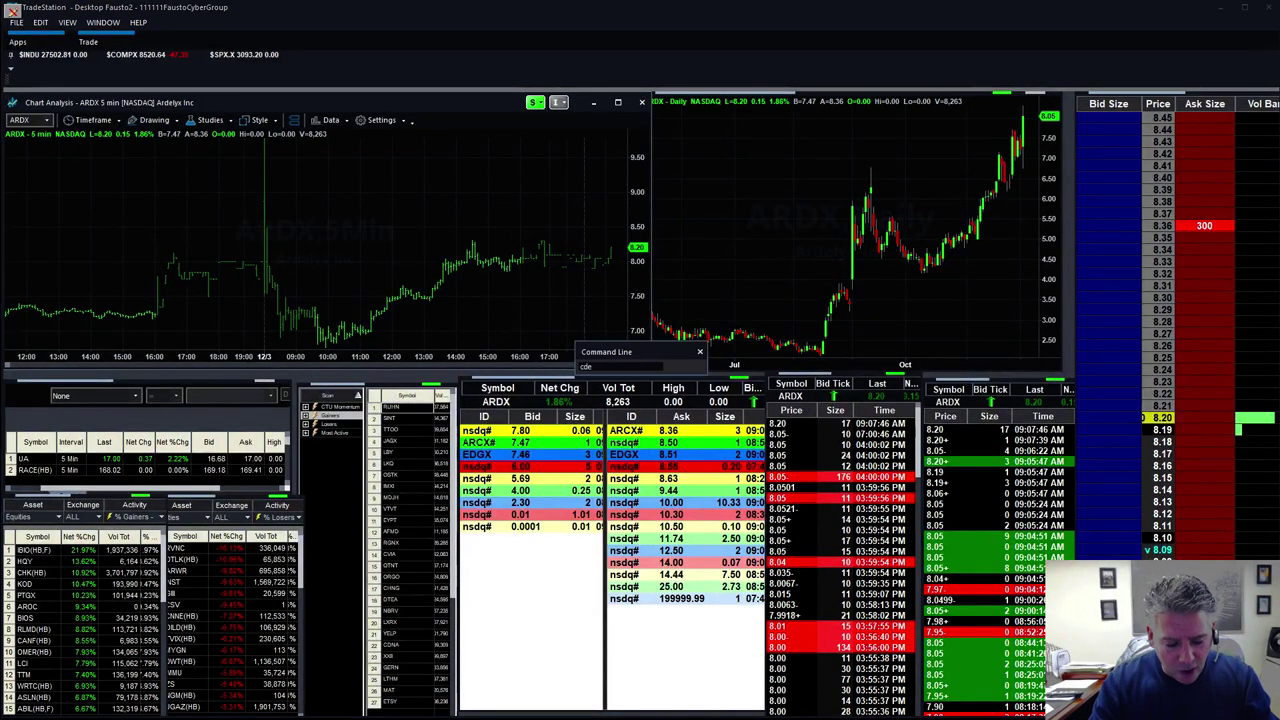
key("Return")
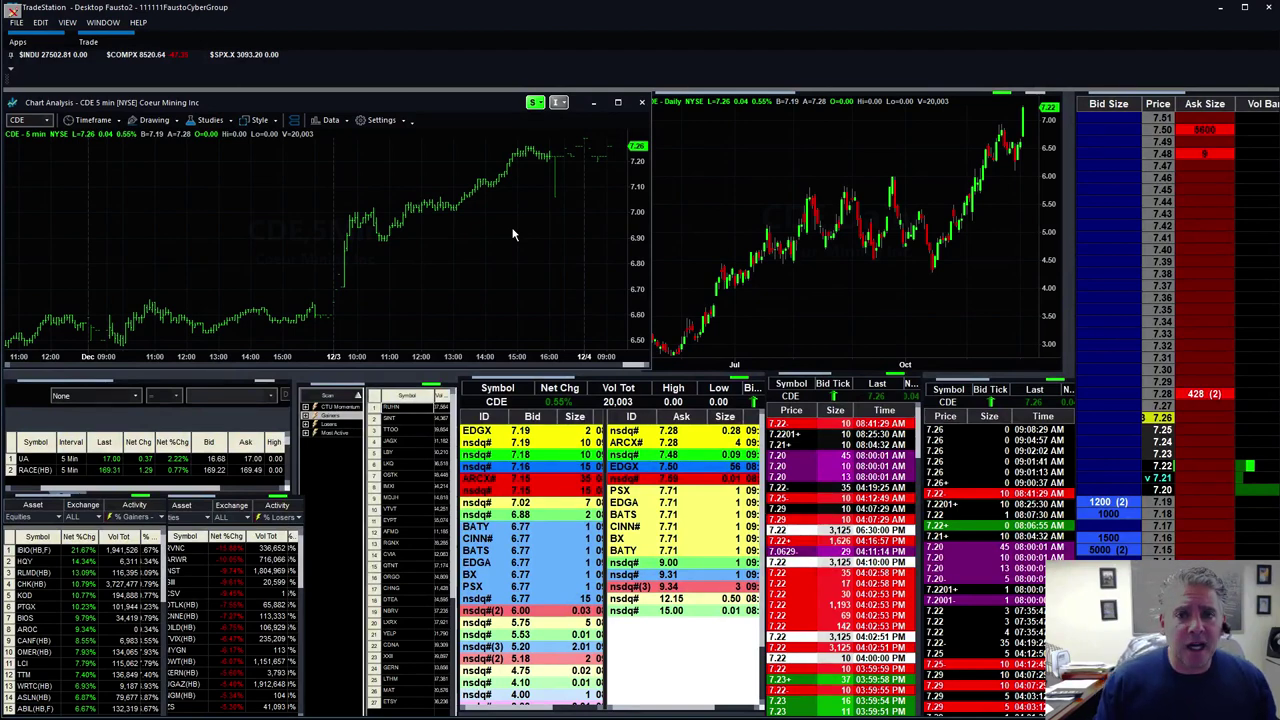
- Load TS, then PAAS (Pan American Silver), into the linked windows
type("TS")
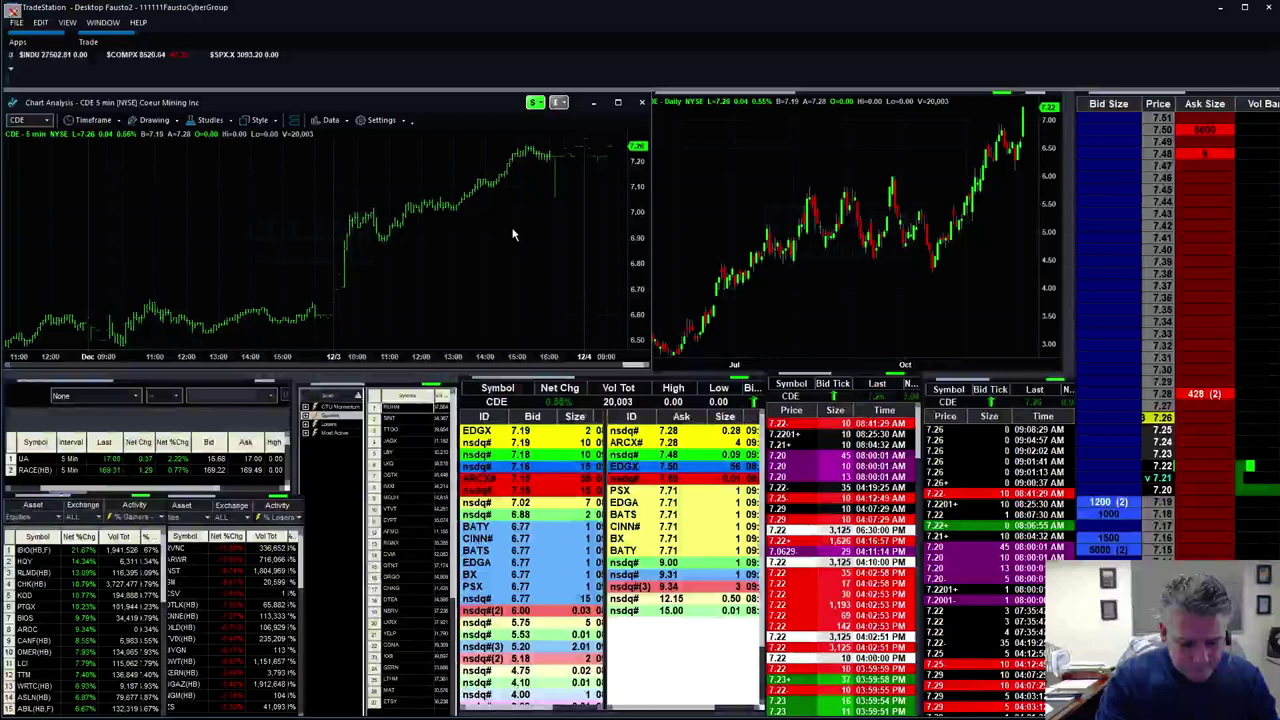
key("Return")
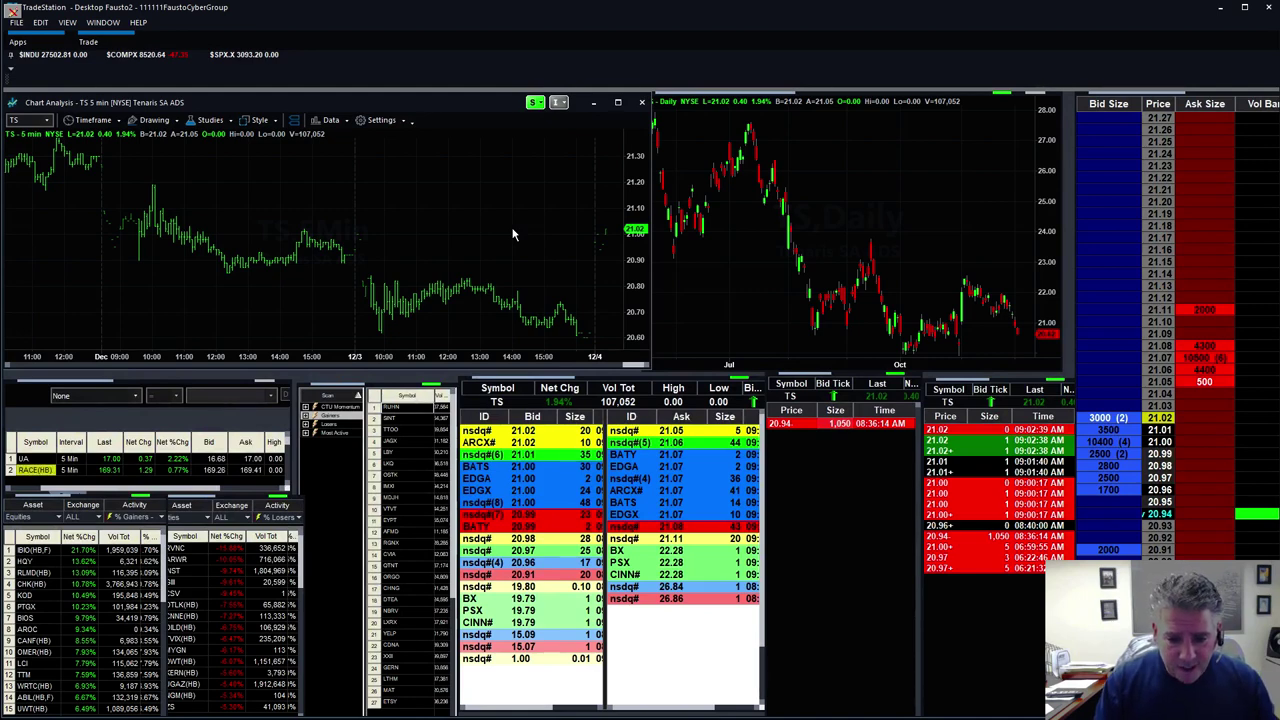
type("PAAS")
key("Return")
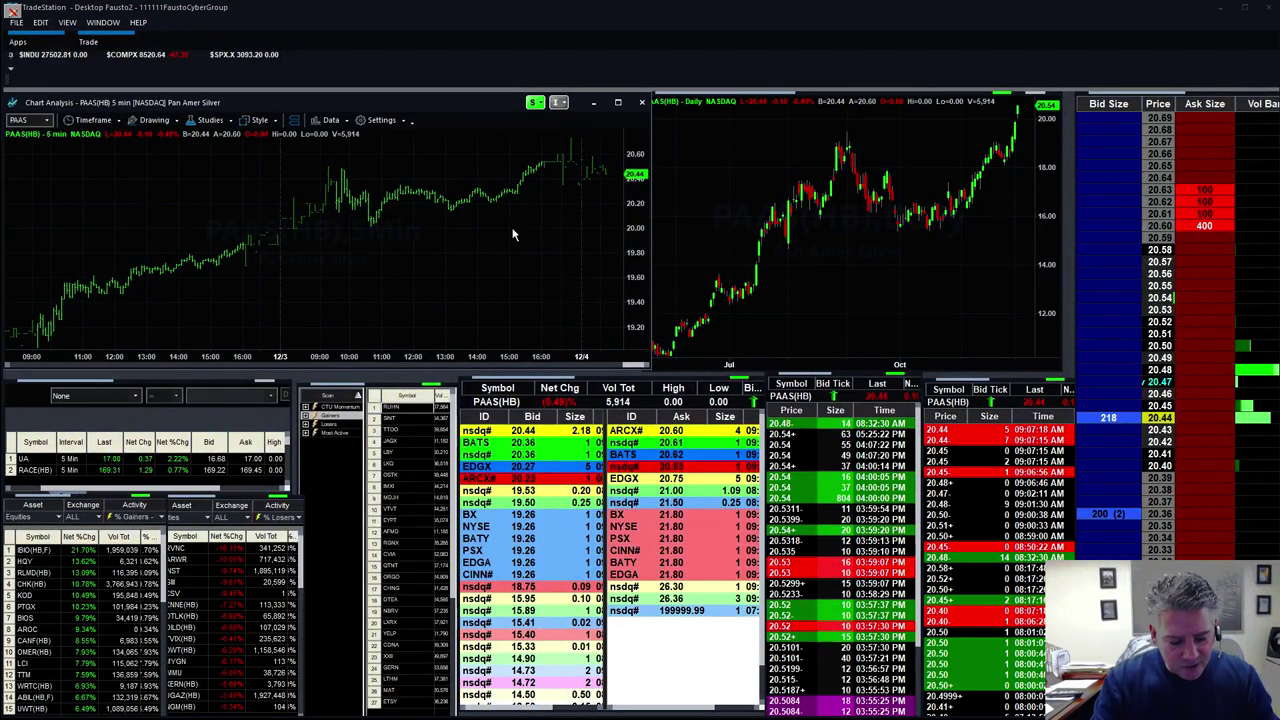
- Enter CARA to show Cara Therapeutics across the linked windows
type("CARA")
key("Return")
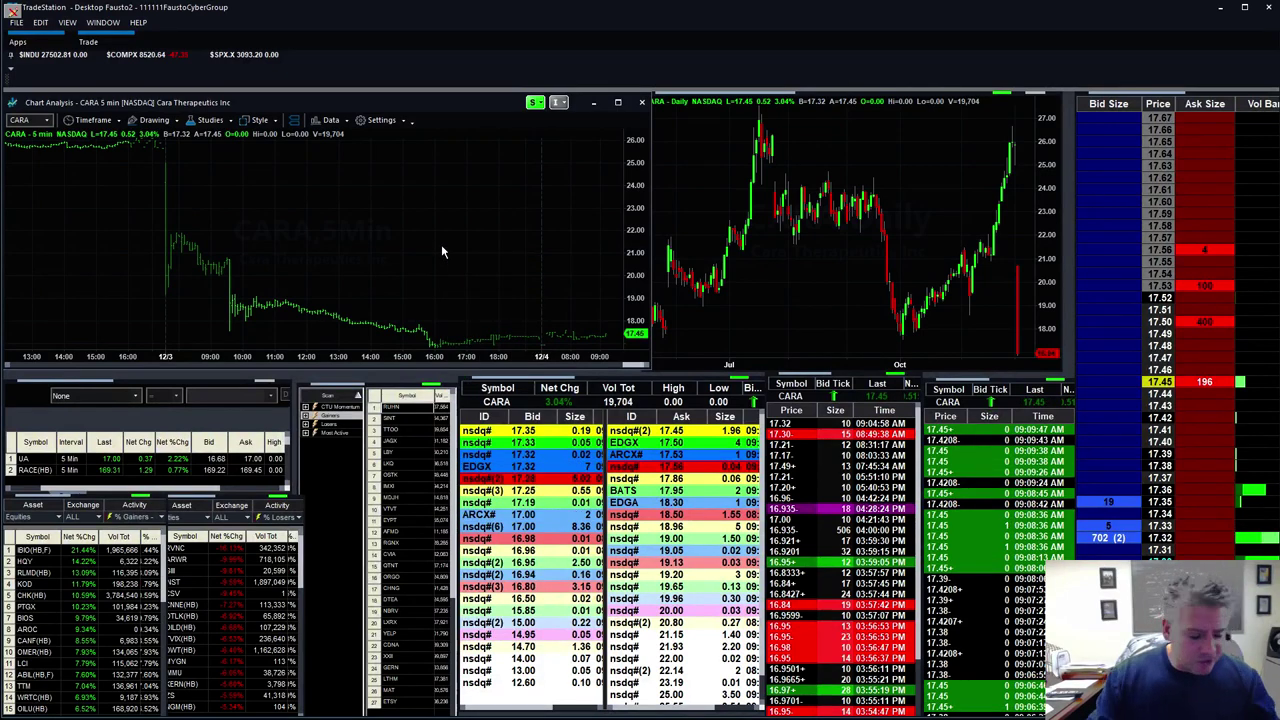
type("PCG")
key("Return")
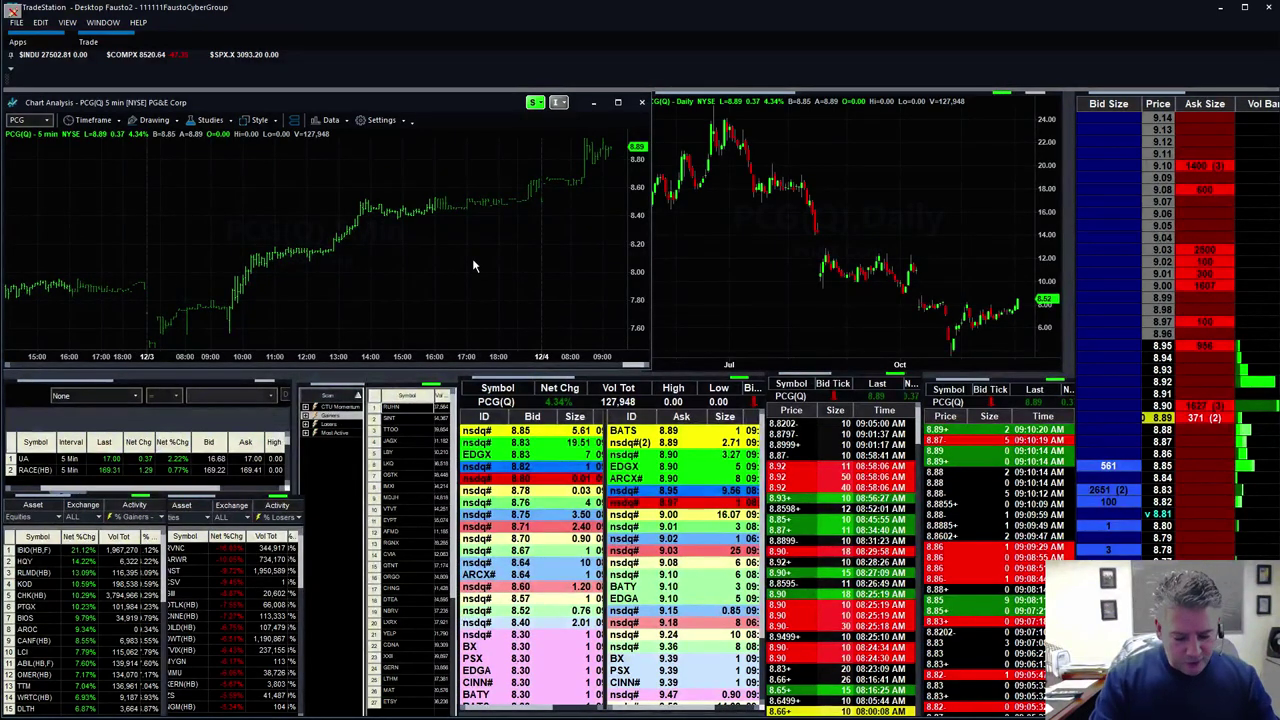
- Enter INST to show Instructure Inc across the linked windows
type("ins")
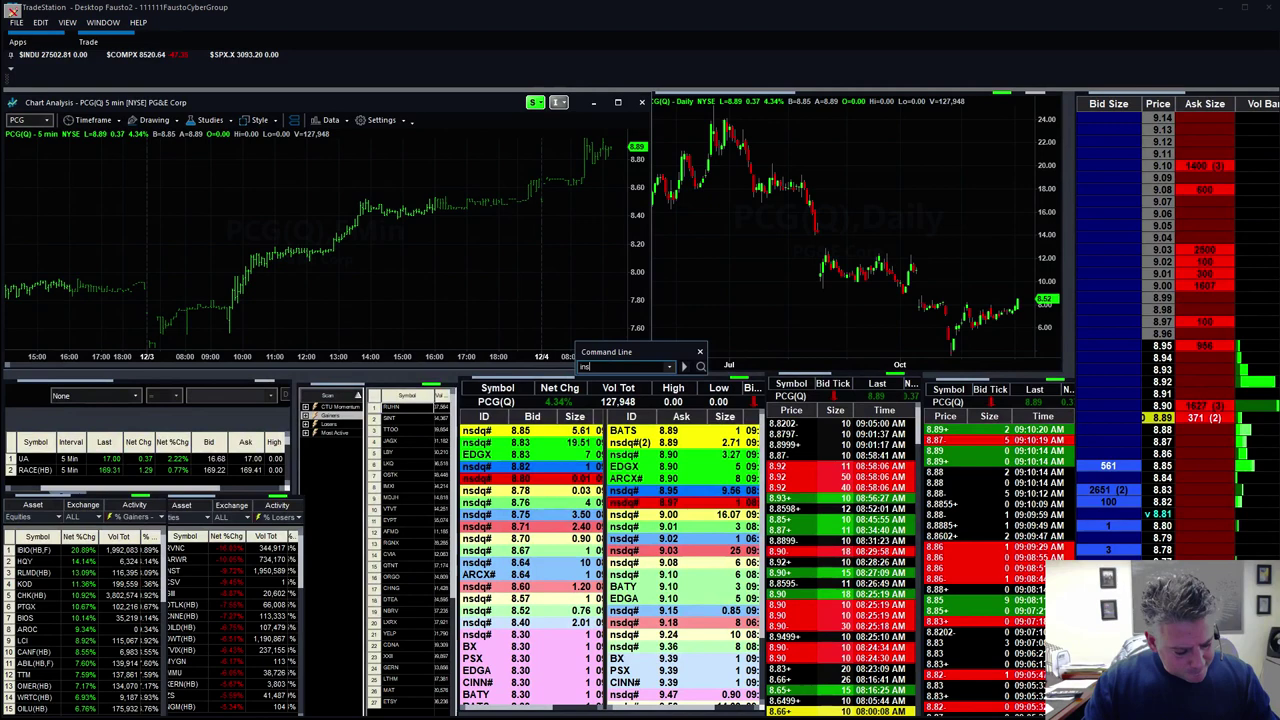
type("t")
key("Return")
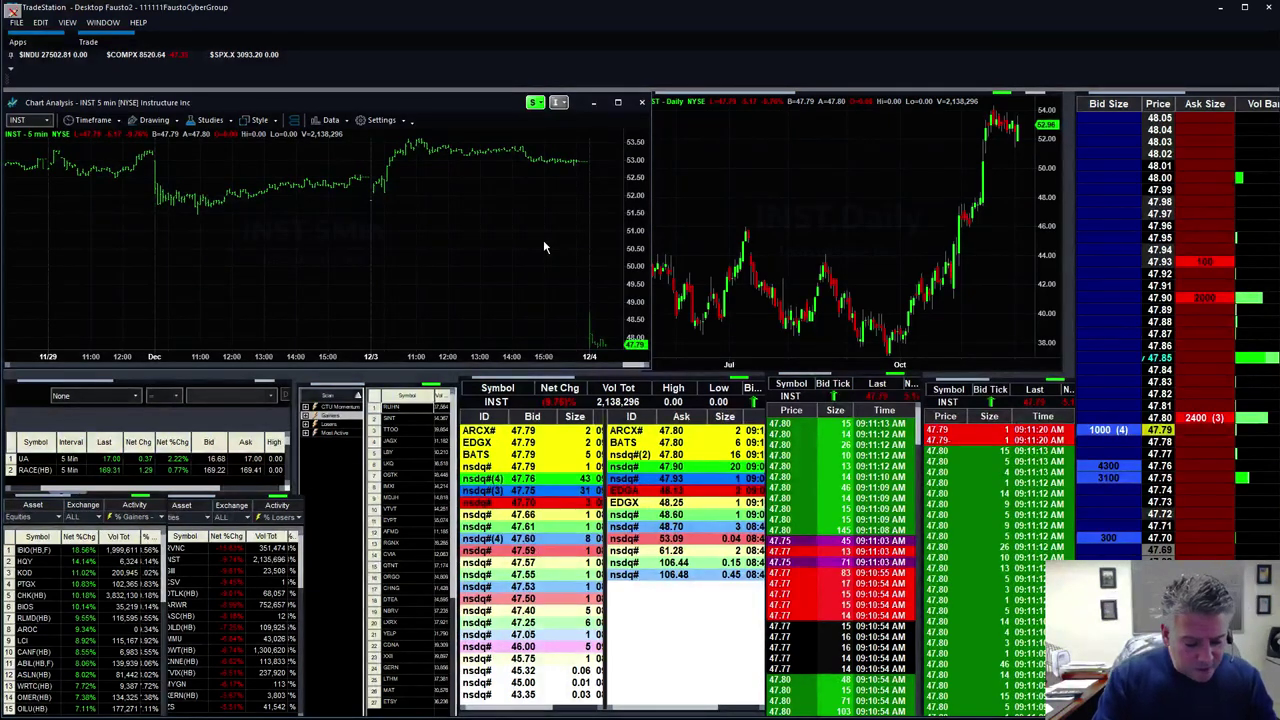
- Load EDNT across the workspace and set the intraday chart to 1-minute bars
type("EDNT")
key("Return")
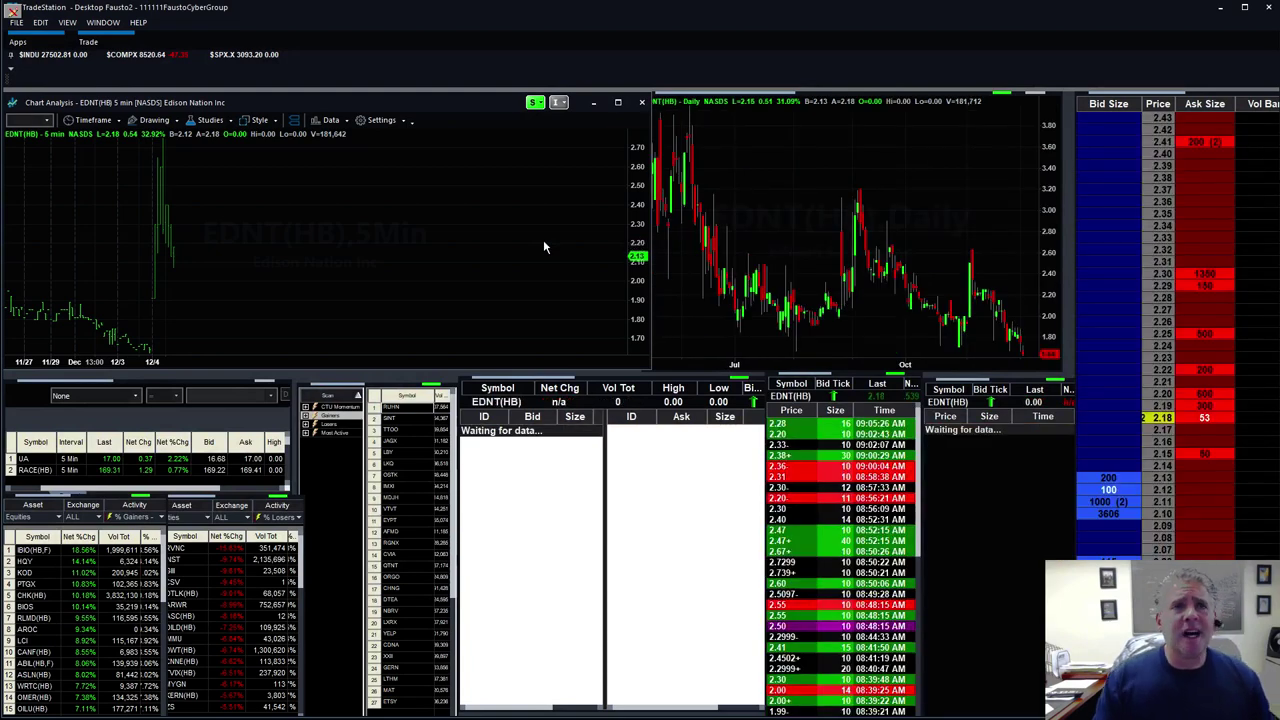
left_click(80, 120)
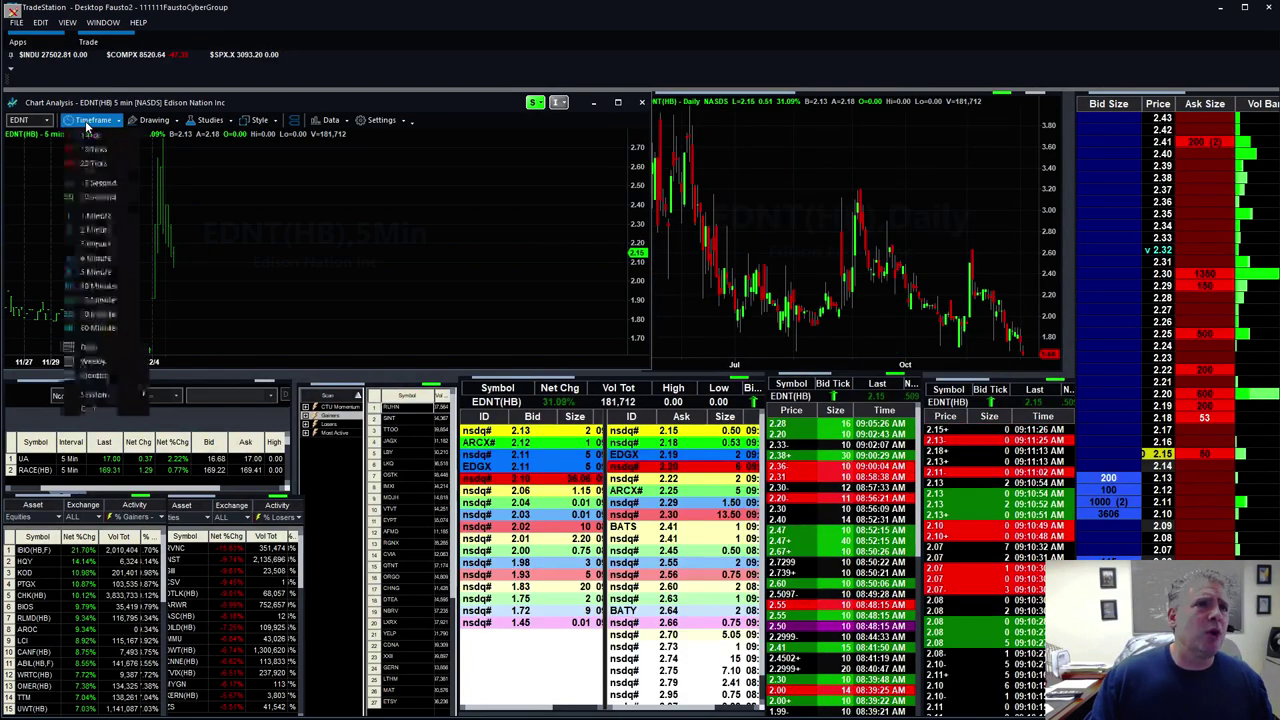
left_click(88, 216)
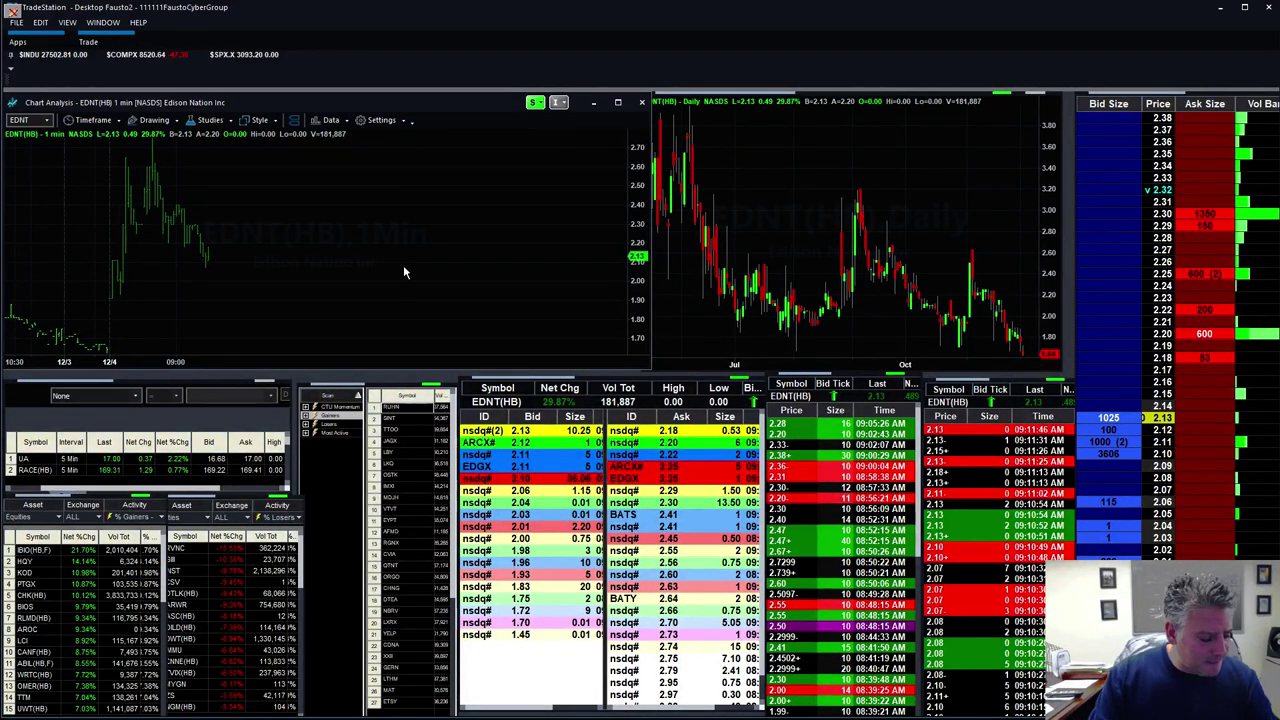
- Enter KOD to show Kodiak Sciences in all linked windows
type("KOD")
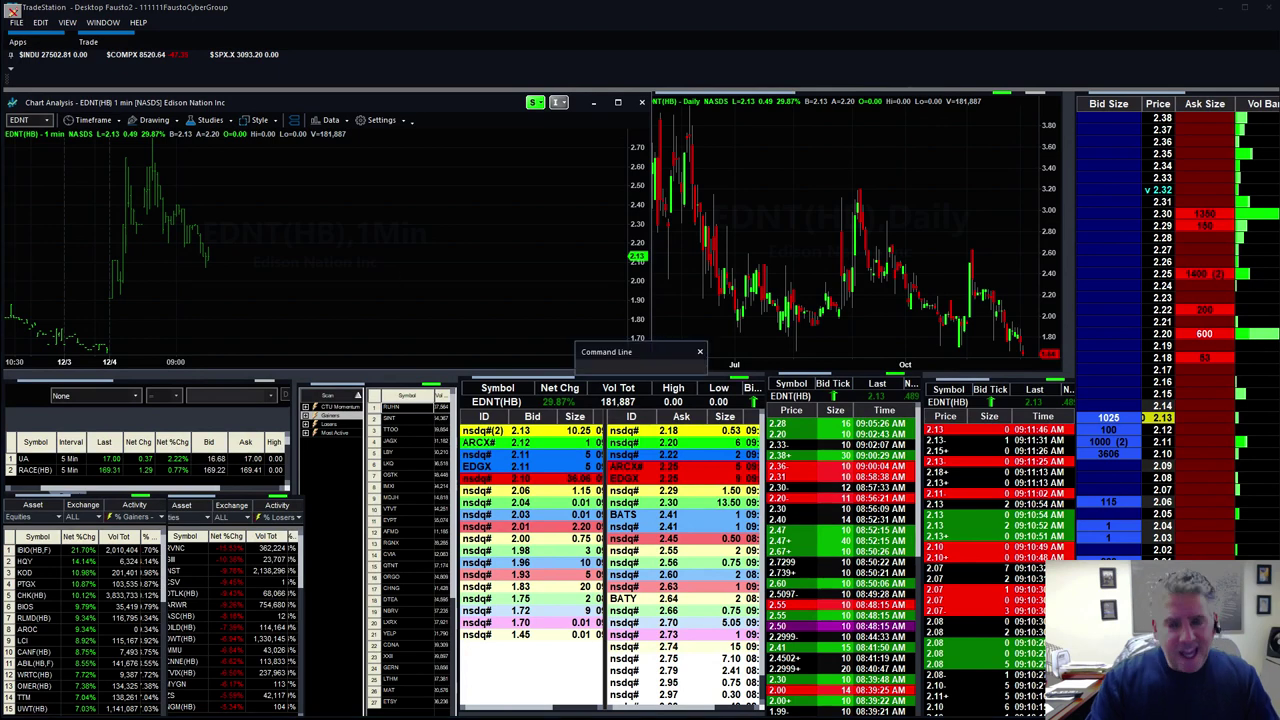
key("Return")
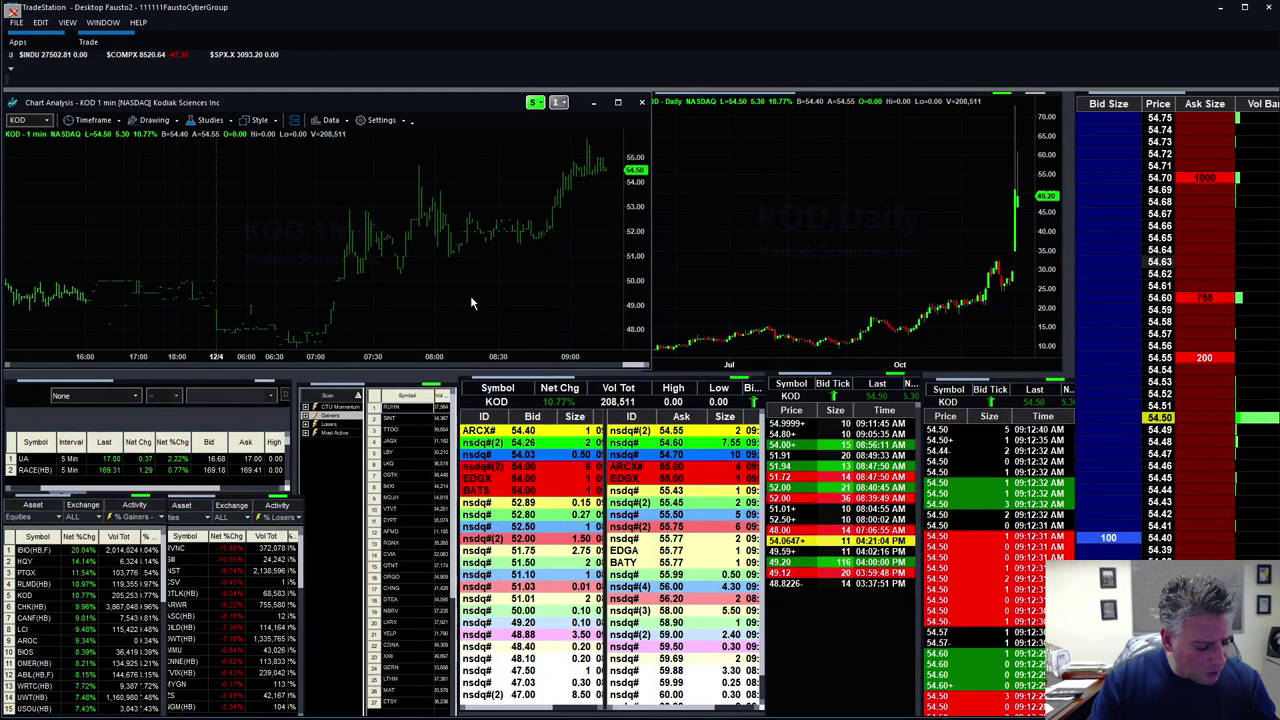
- Enter RLMD to show Relmada Therapeutics across the linked windows
type("RLMD")
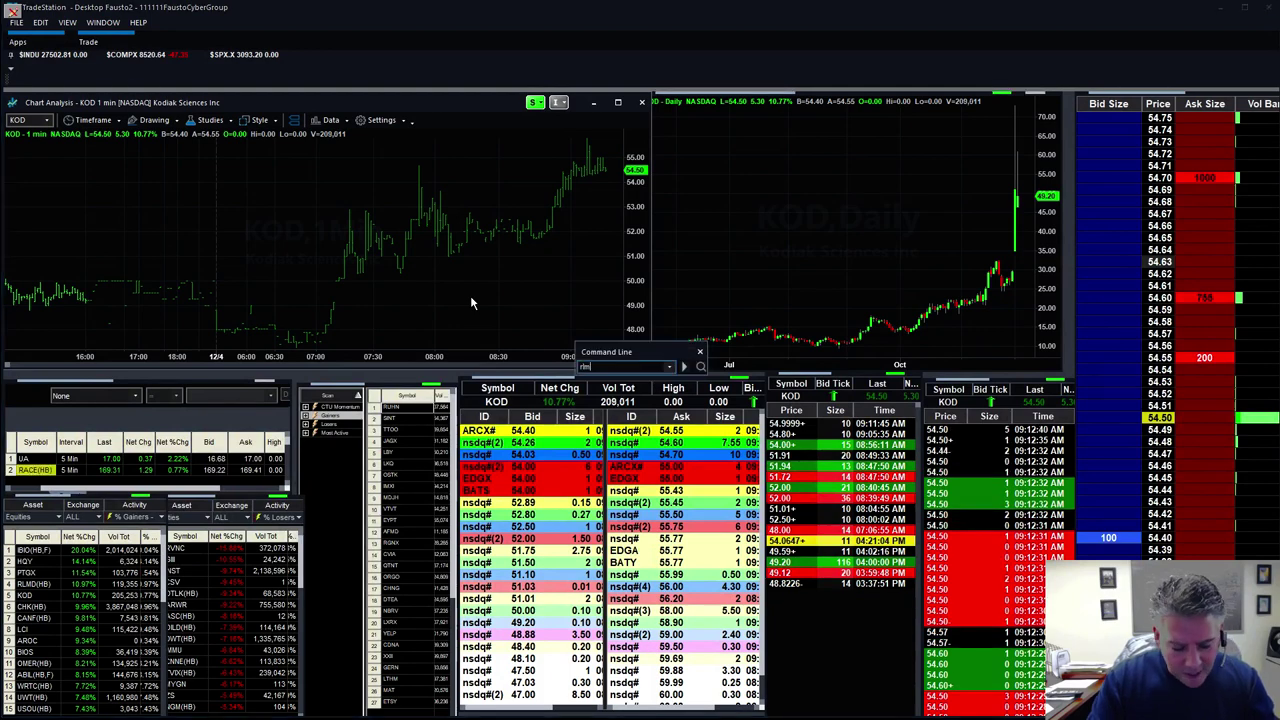
key("Return")
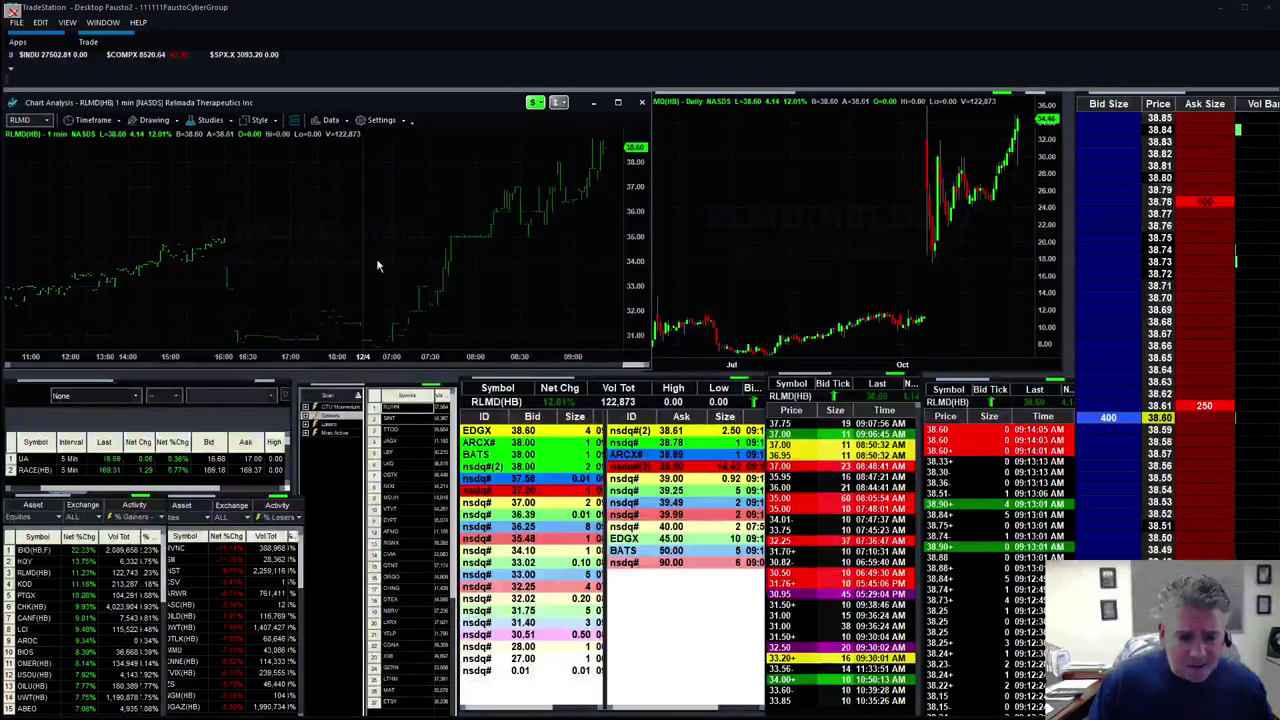
- Enter PCG to bring PG&E Corp back into the linked windows
type("PCG")
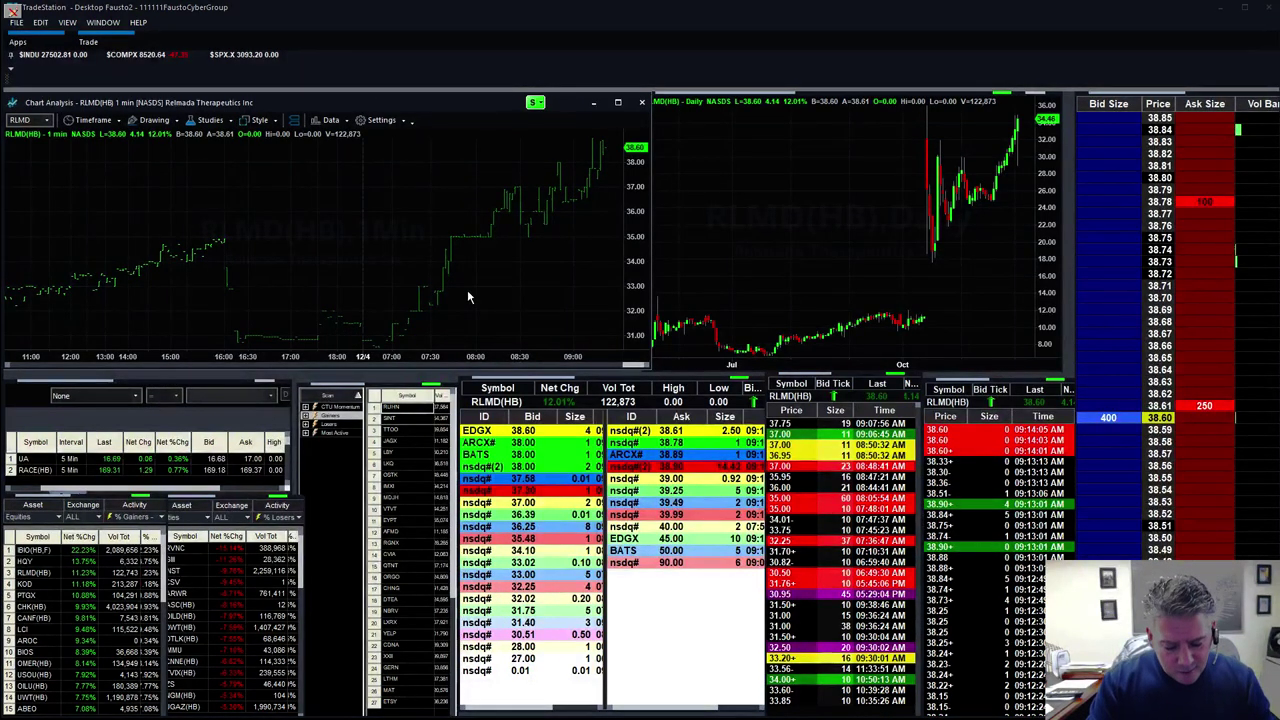
key("Return")
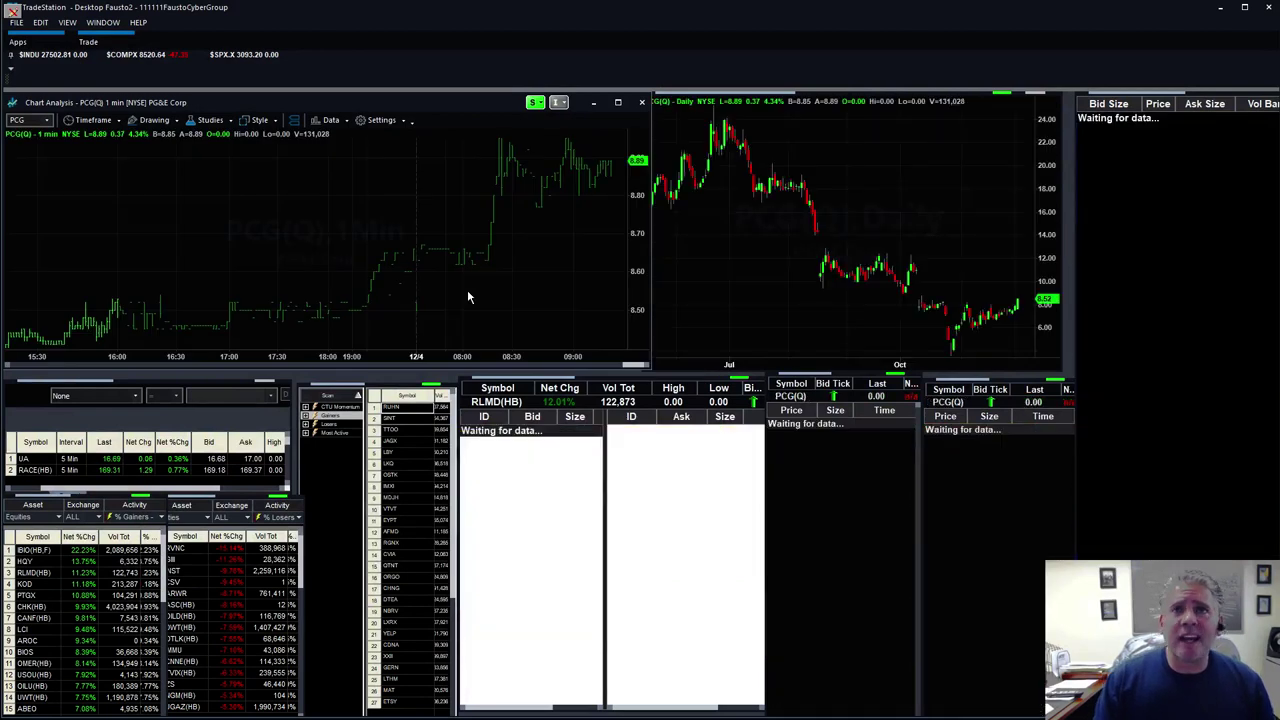